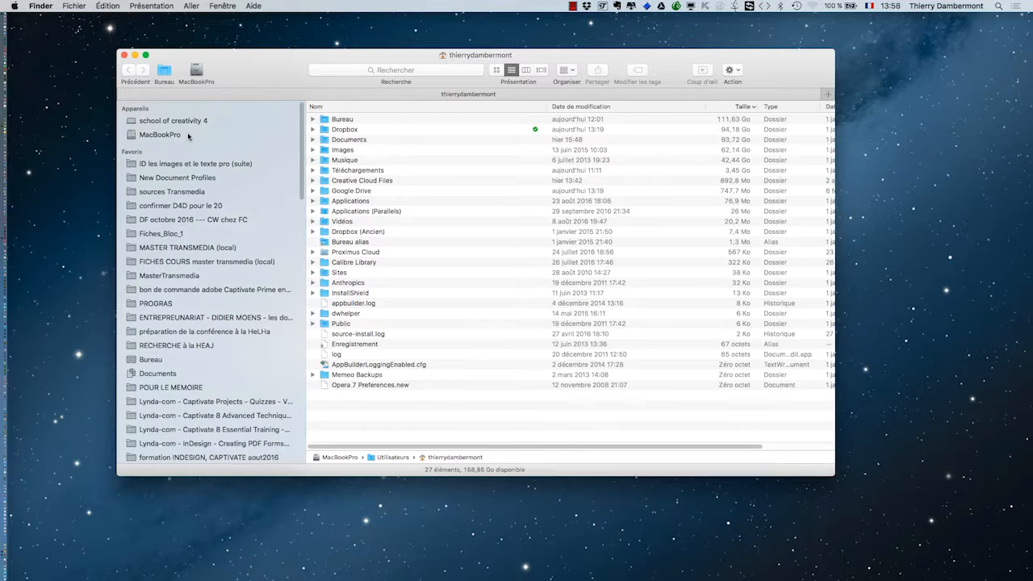
- Open the folder "ID les images et le texte pro (suite)" and display its contents as a list
click(176, 164)
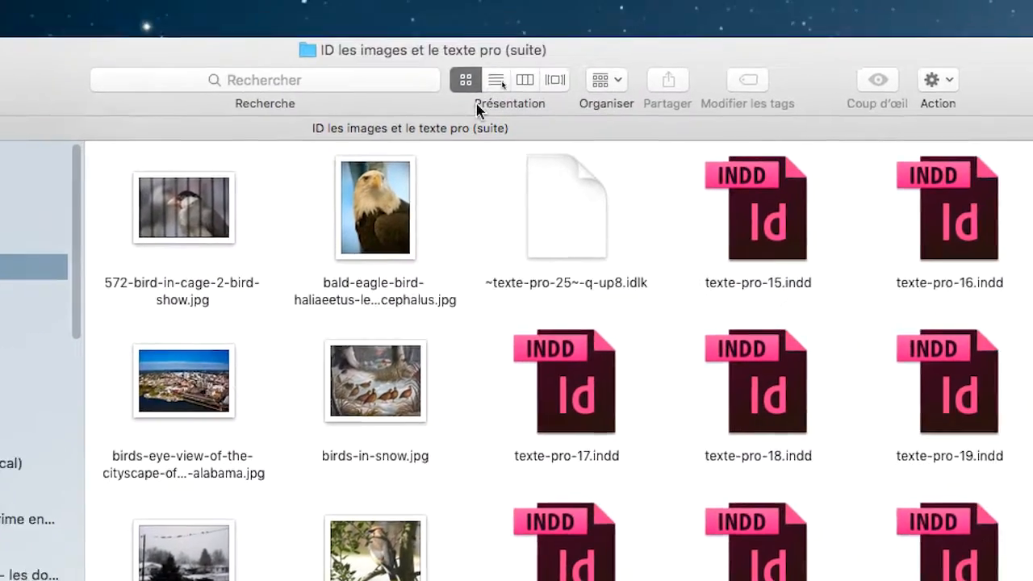
click(612, 26)
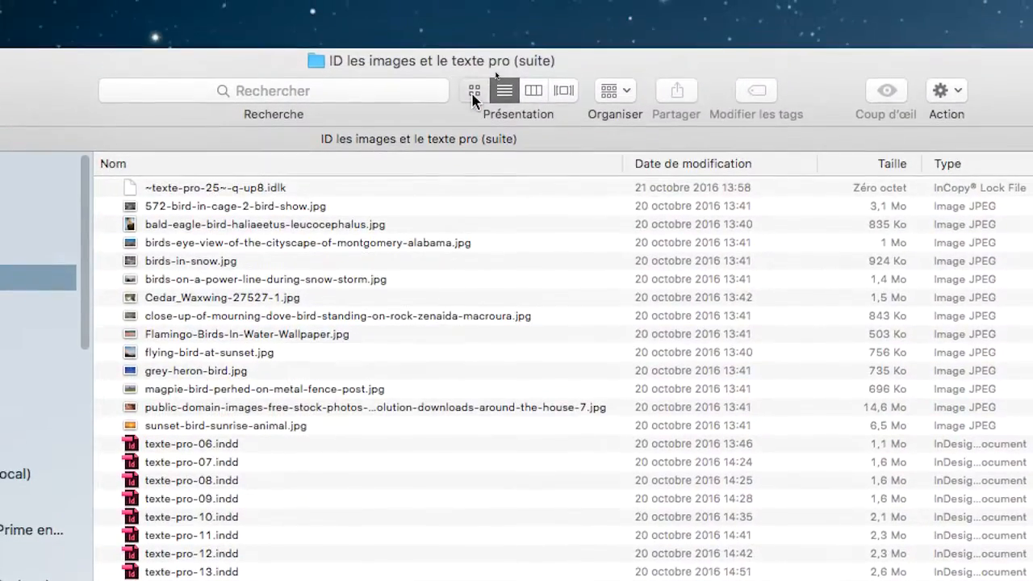
click(453, 92)
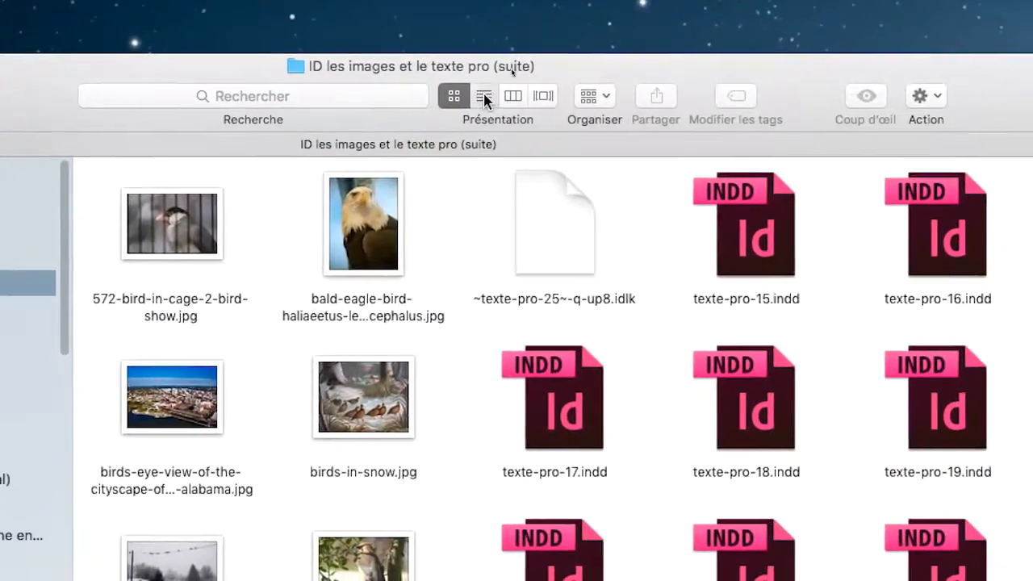
click(484, 97)
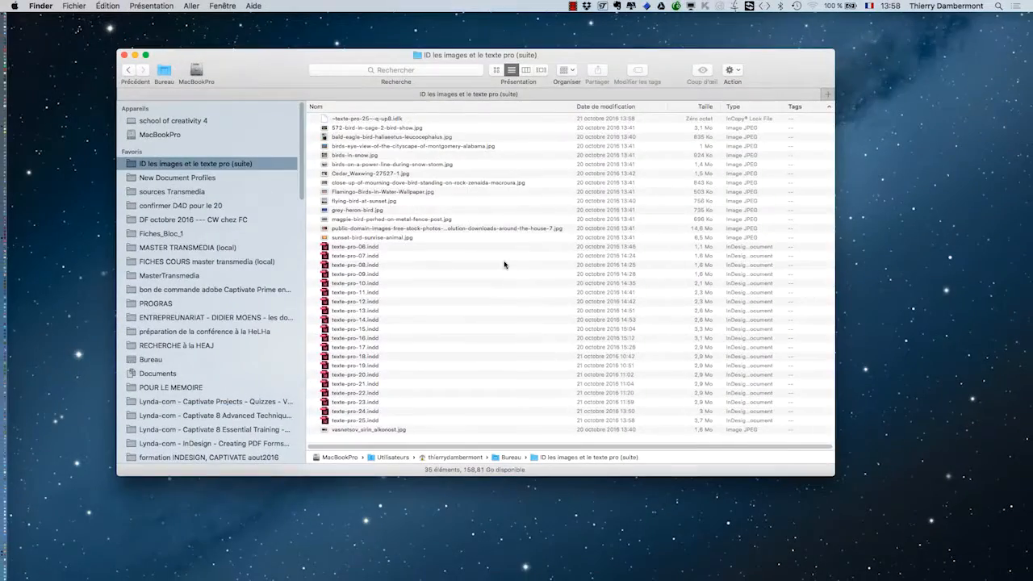
- Reposition the Finder window on the desktop and widen it to leave room beside the file columns
drag(594, 60, 581, 96)
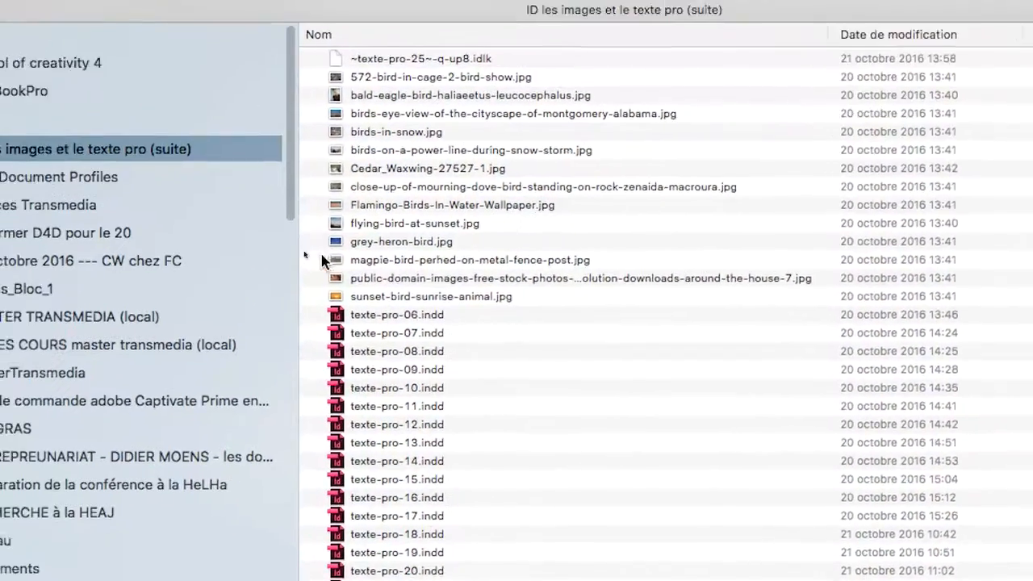
right_click(316, 252)
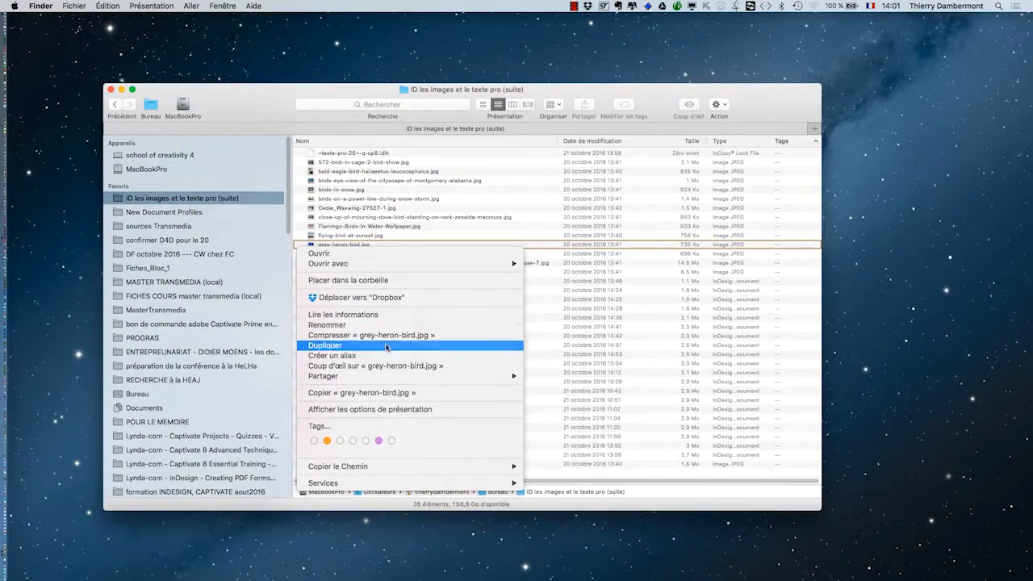
click(601, 507)
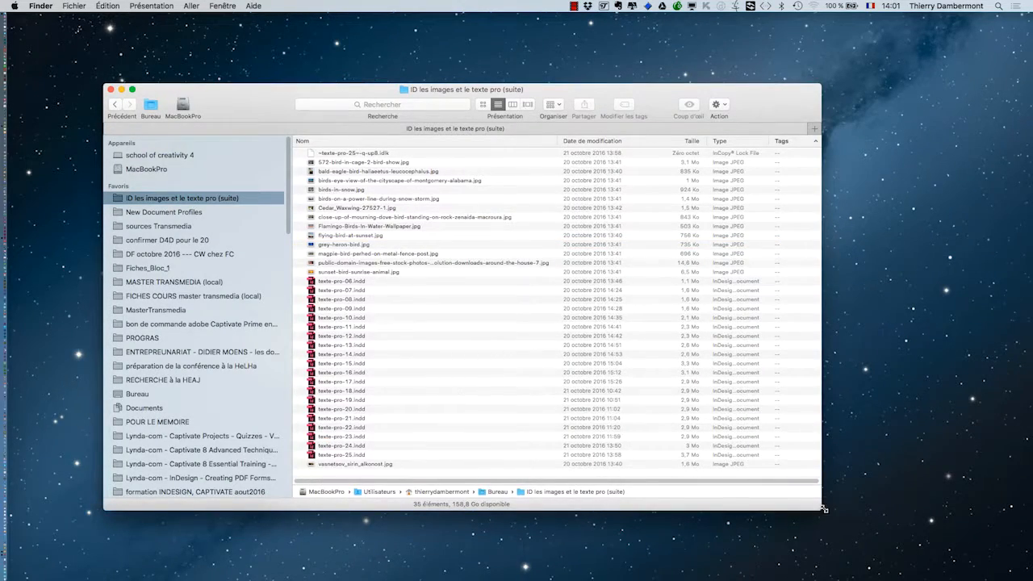
drag(820, 509, 951, 491)
- Create a new folder inside "ID les images et le texte pro (suite)" and name it images
right_click(818, 294)
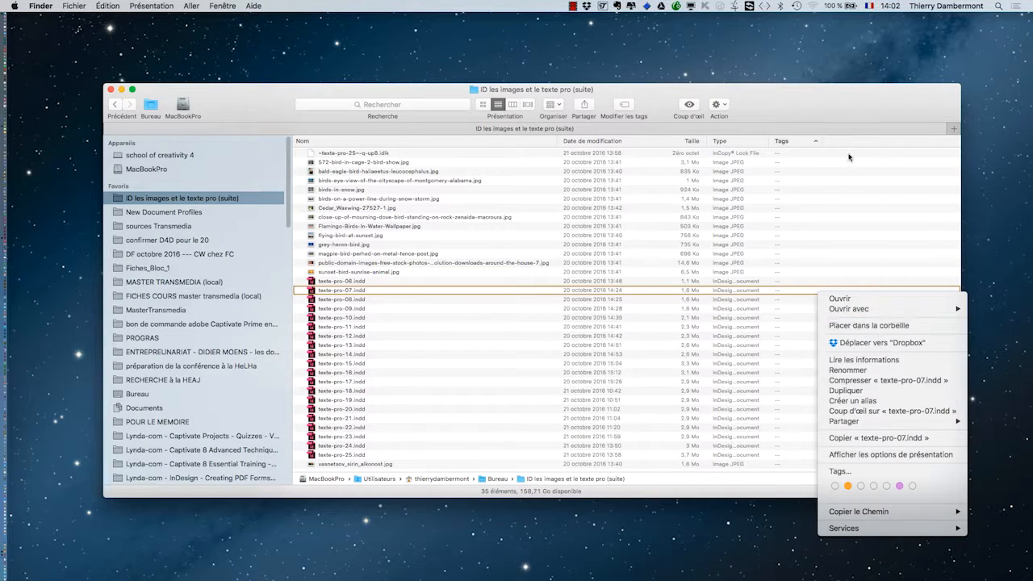
click(859, 112)
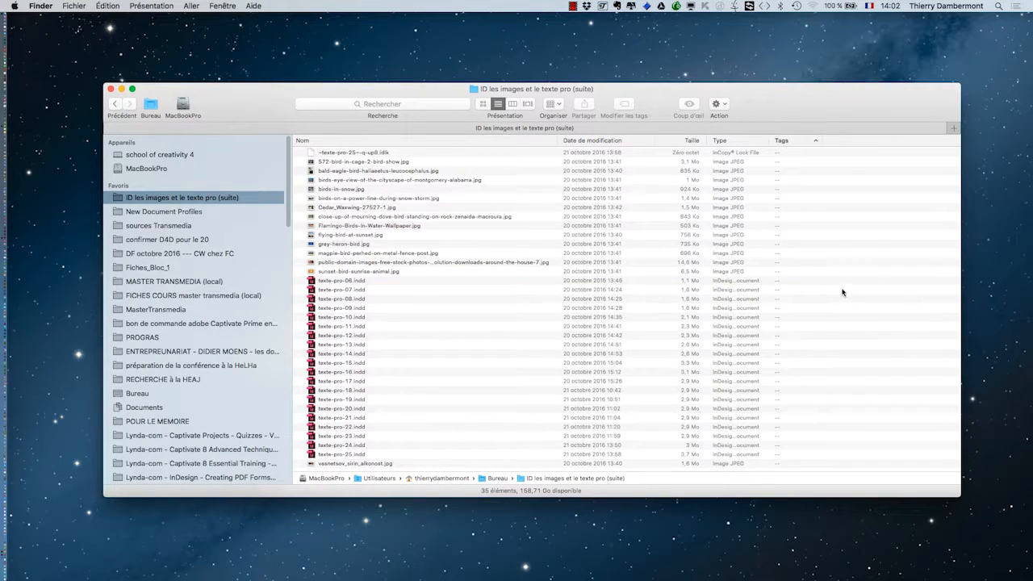
click(84, 7)
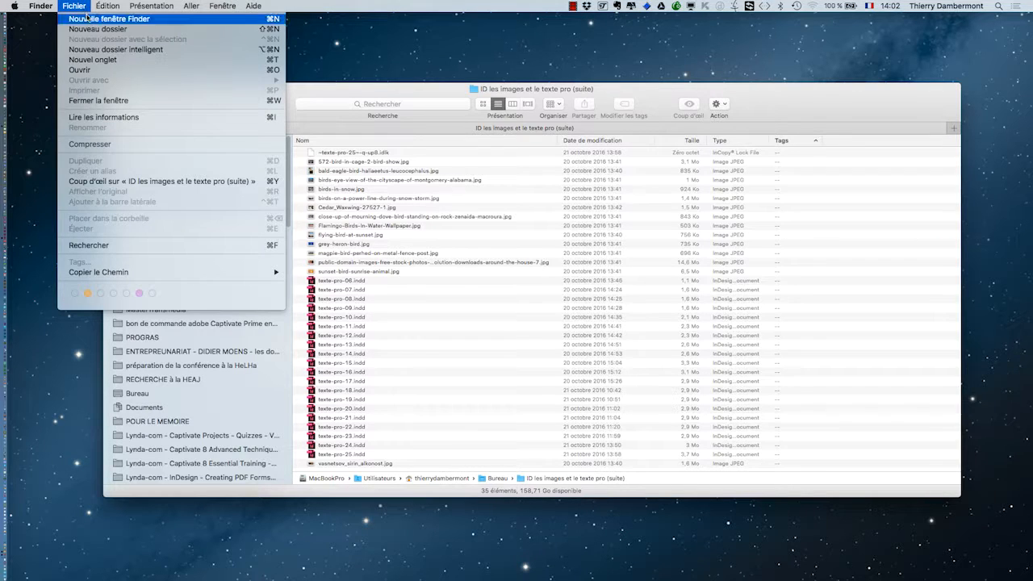
click(88, 31)
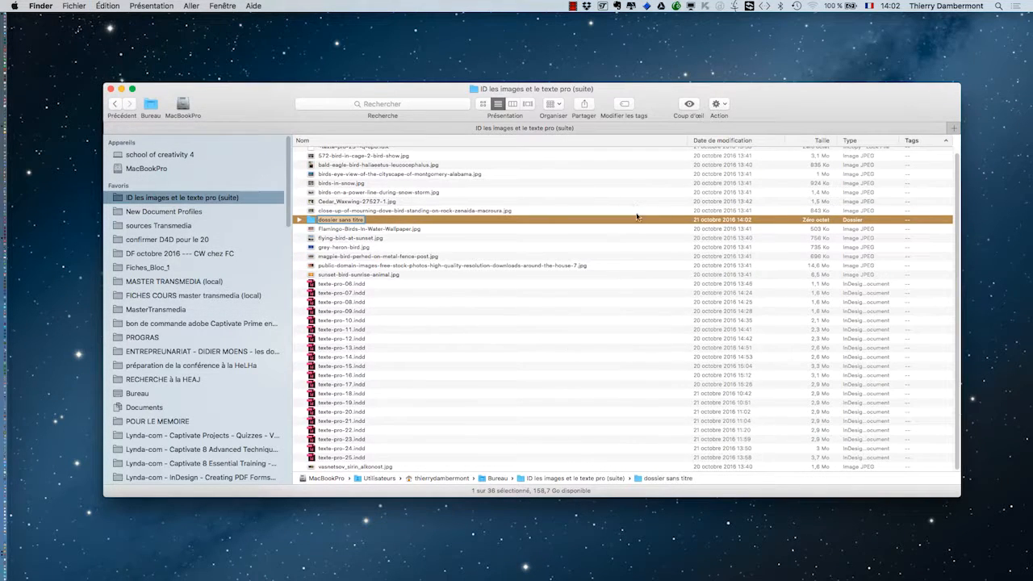
click(398, 221)
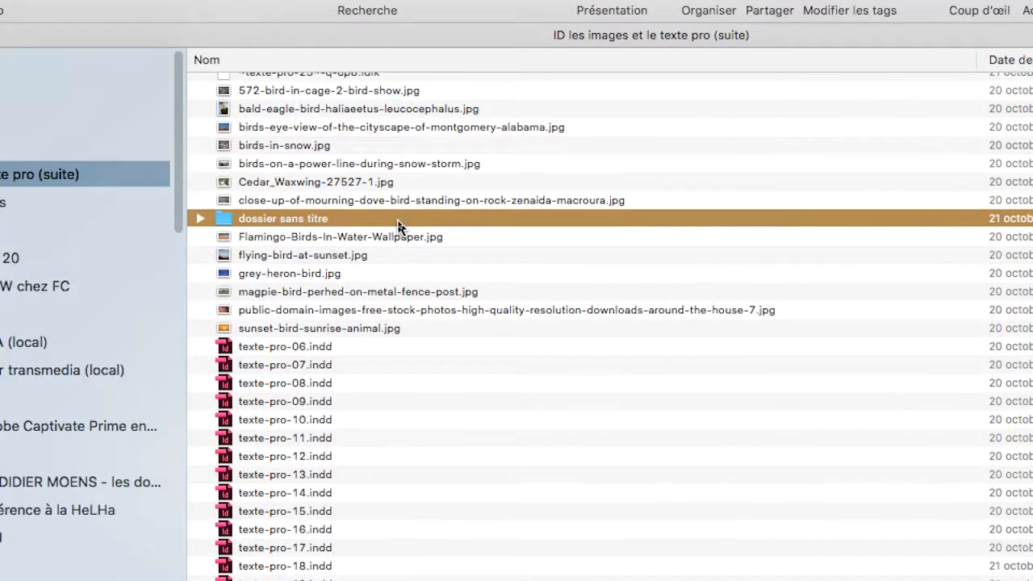
click(280, 220)
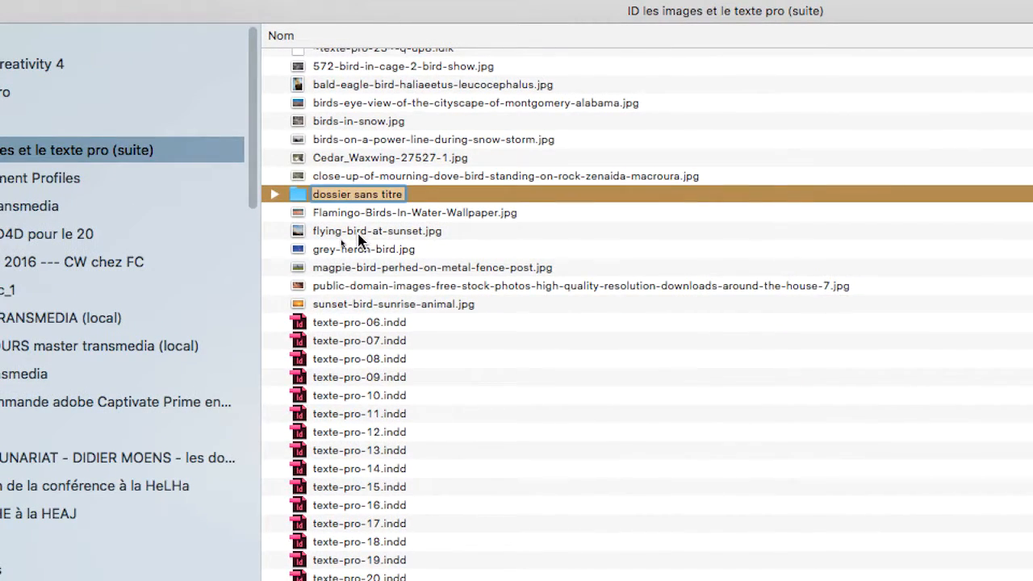
text(images)
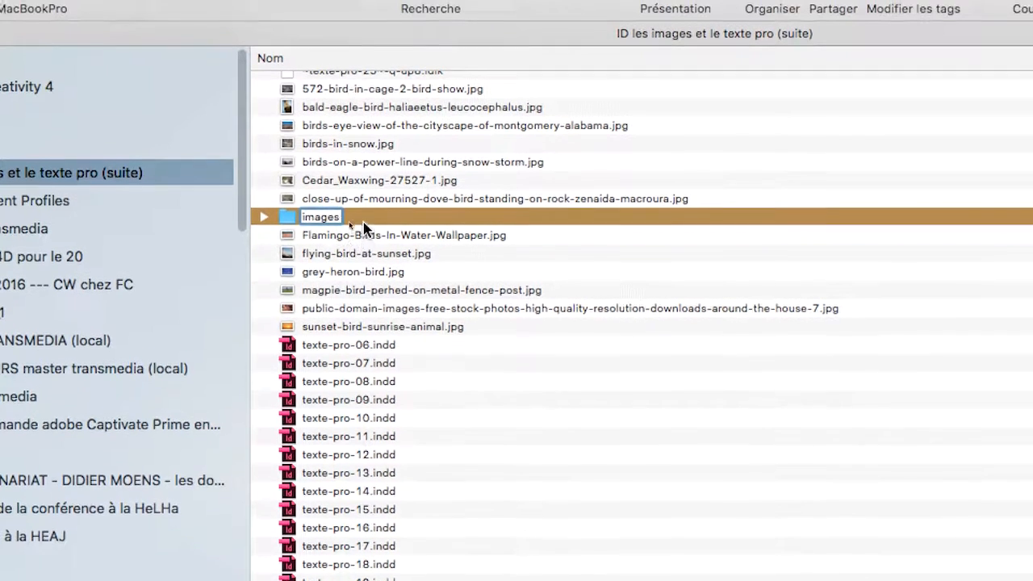
key(Return)
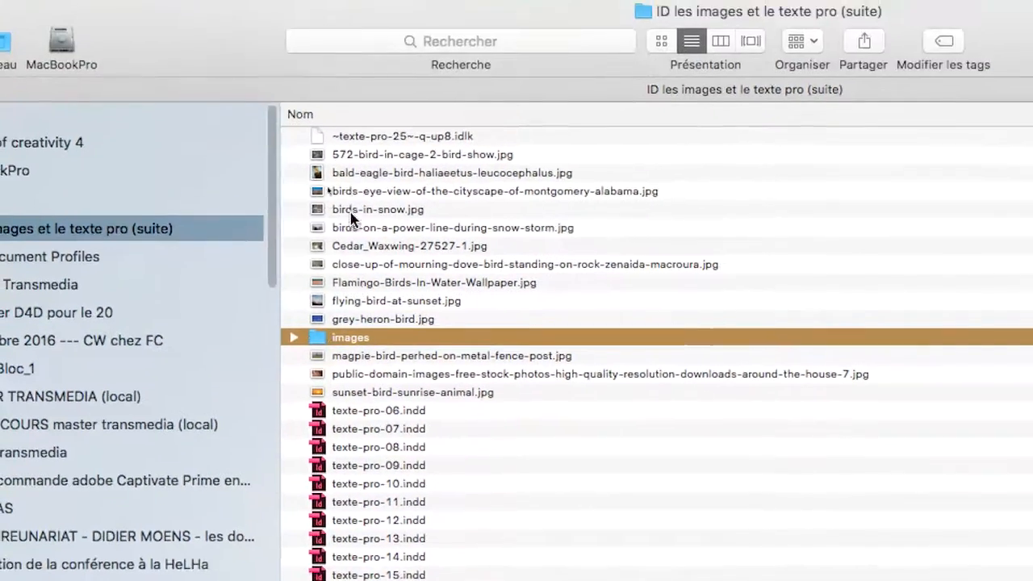
- Move the JPEG files from 572-bird-in-cage-2-bird-show.jpg through sunset-bird-sunrise-animal.jpg into the images folder and check its contents
click(351, 155)
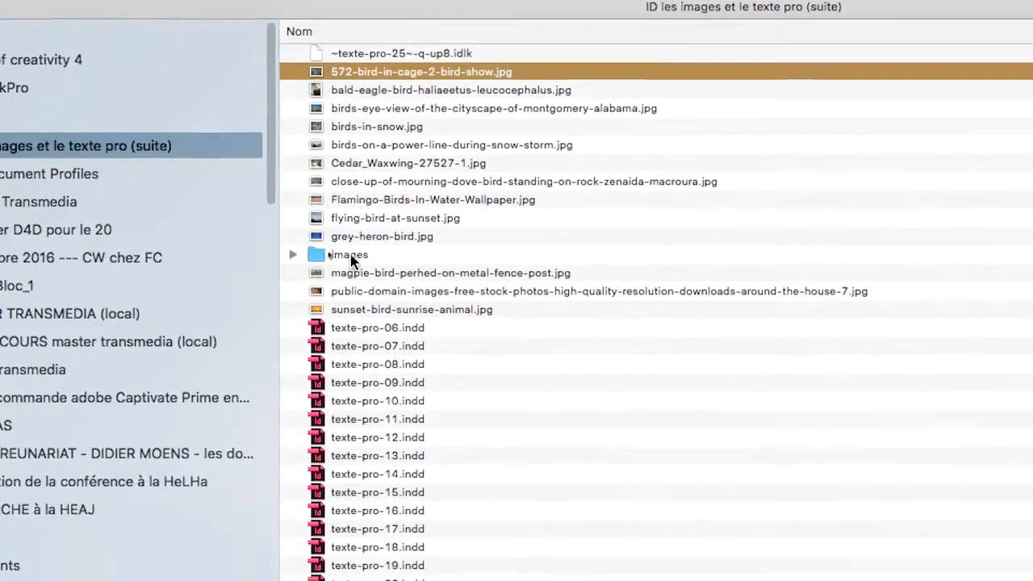
shift+click(352, 309)
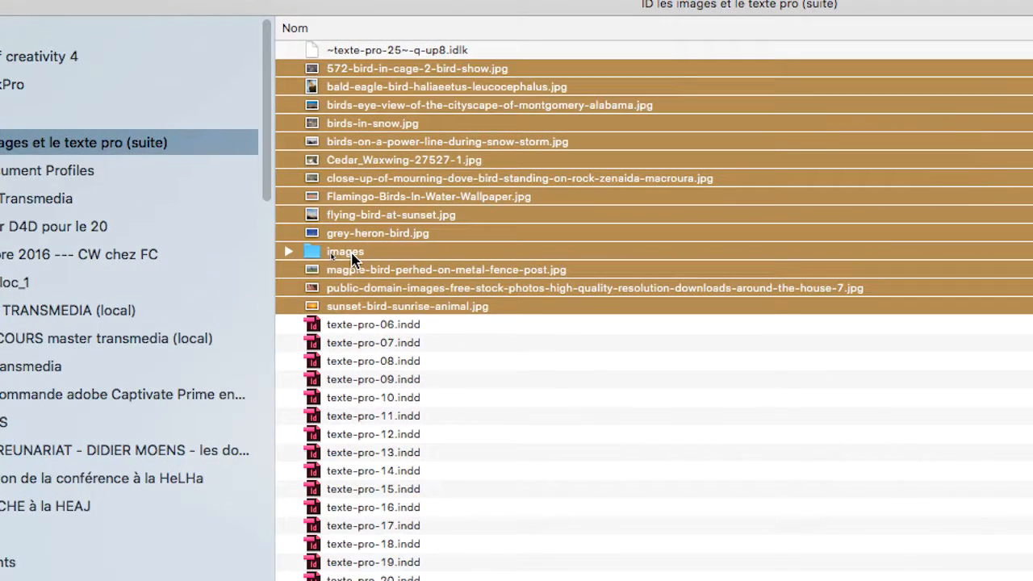
super+click(350, 257)
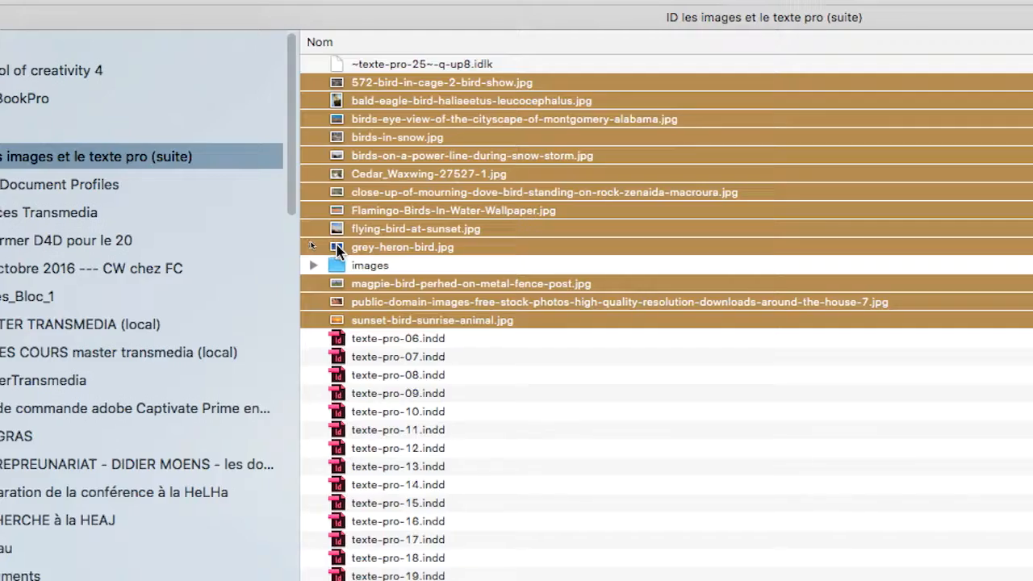
drag(337, 250, 327, 266)
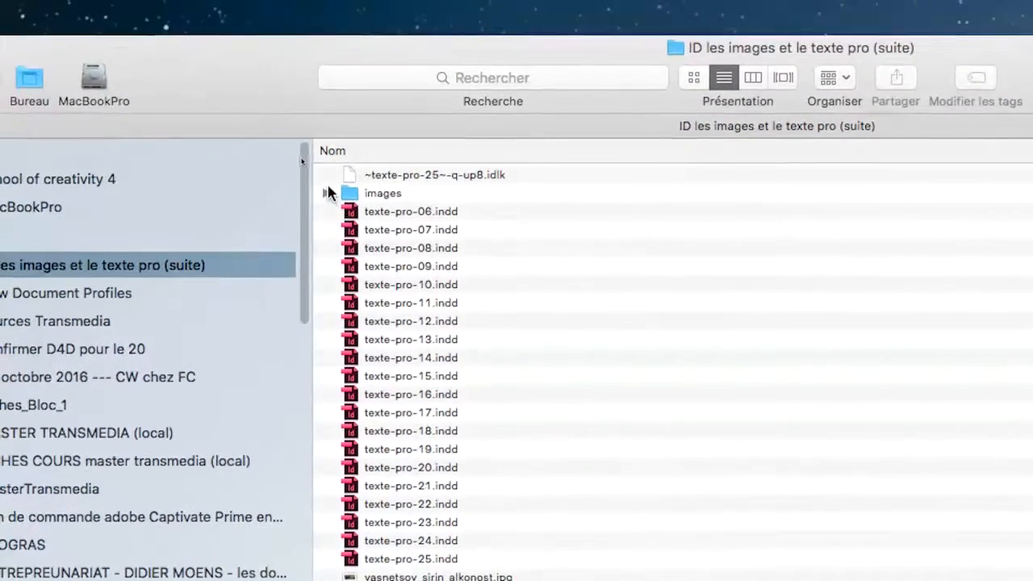
click(327, 190)
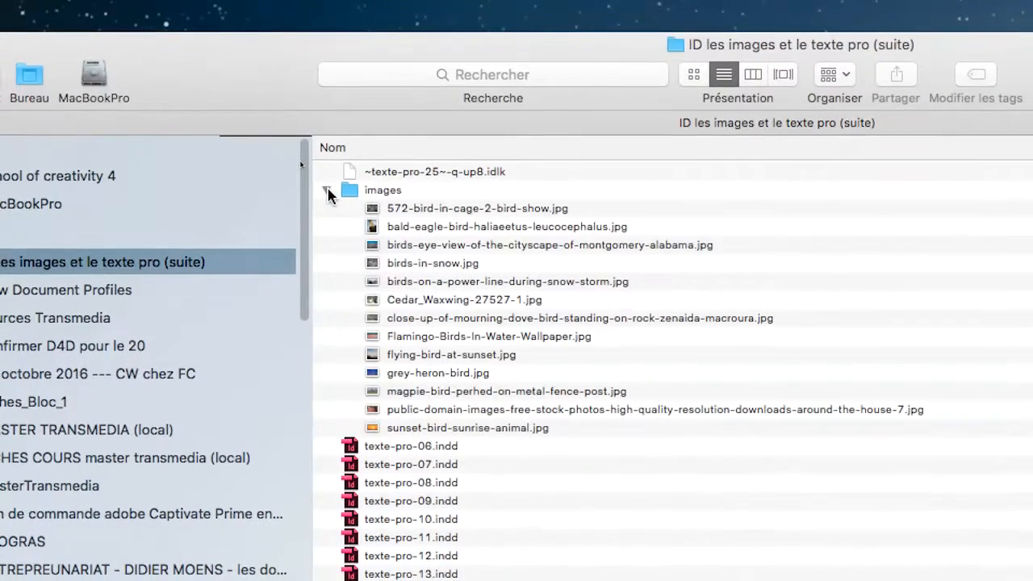
click(327, 191)
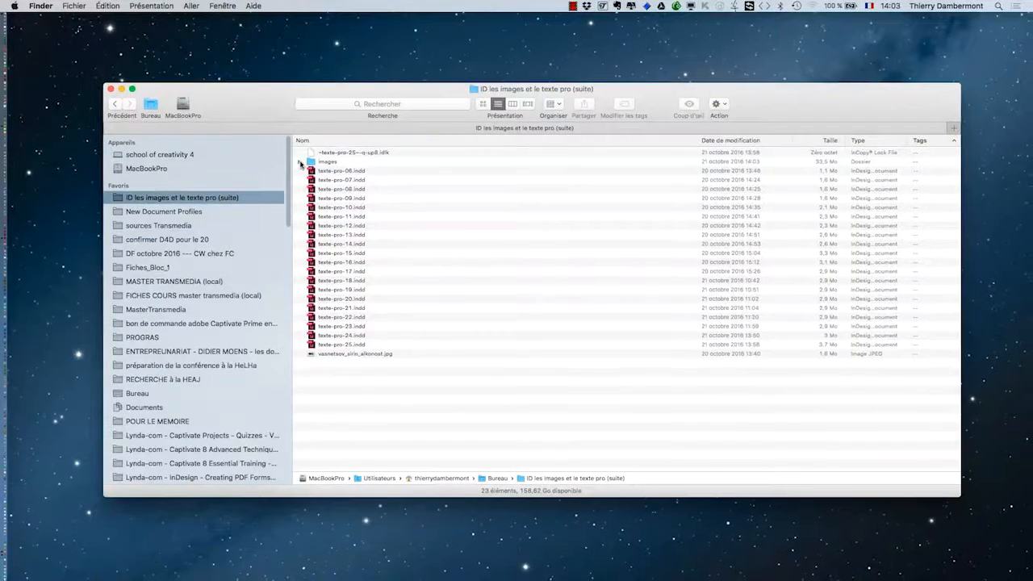
- Switch to InDesign, reposition and widen the Liens panel, and enlarge its name column so the file names are readable
key(super+Tab)
click(511, 282)
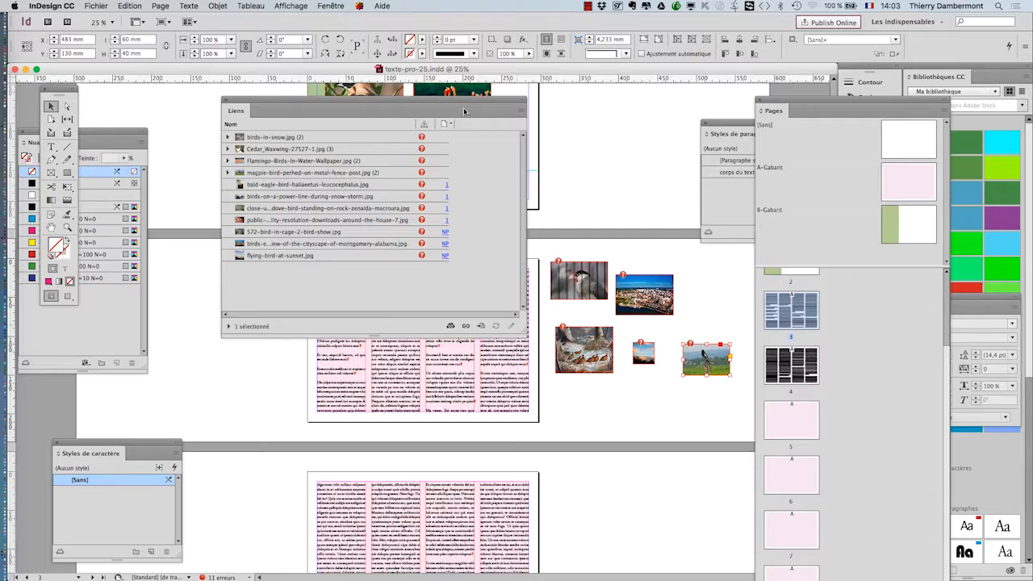
drag(464, 110, 591, 146)
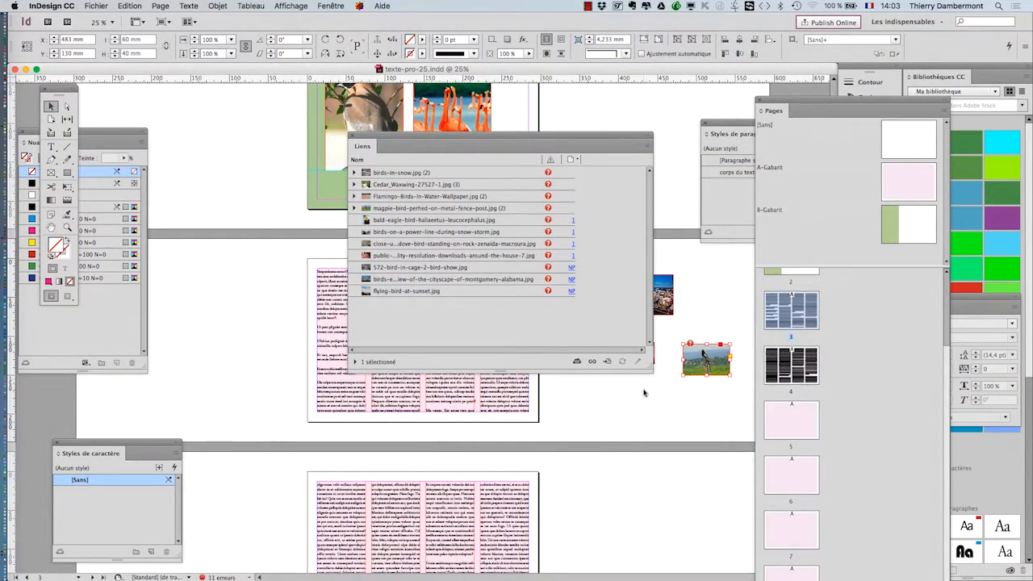
drag(650, 370, 607, 361)
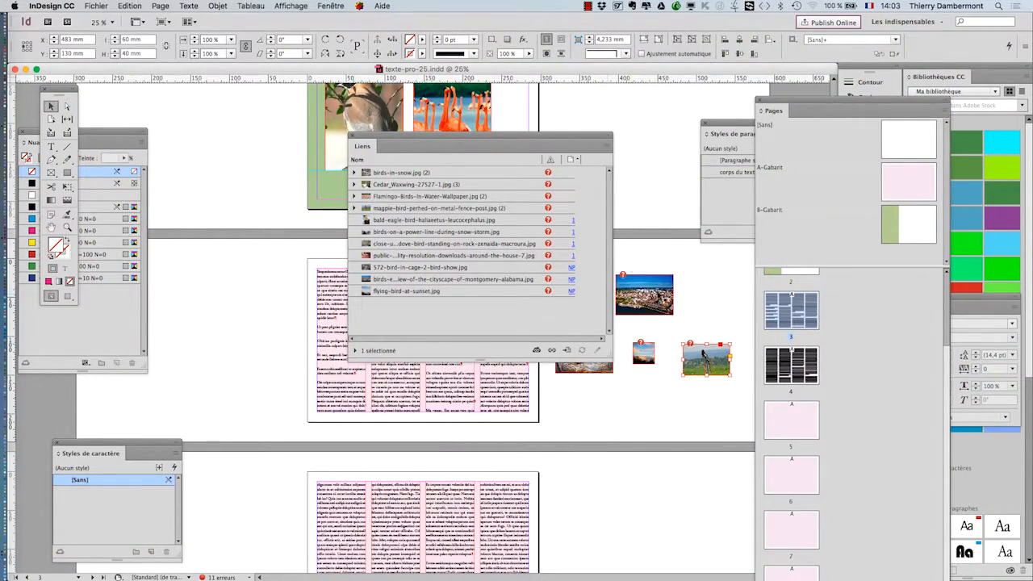
drag(576, 146, 463, 143)
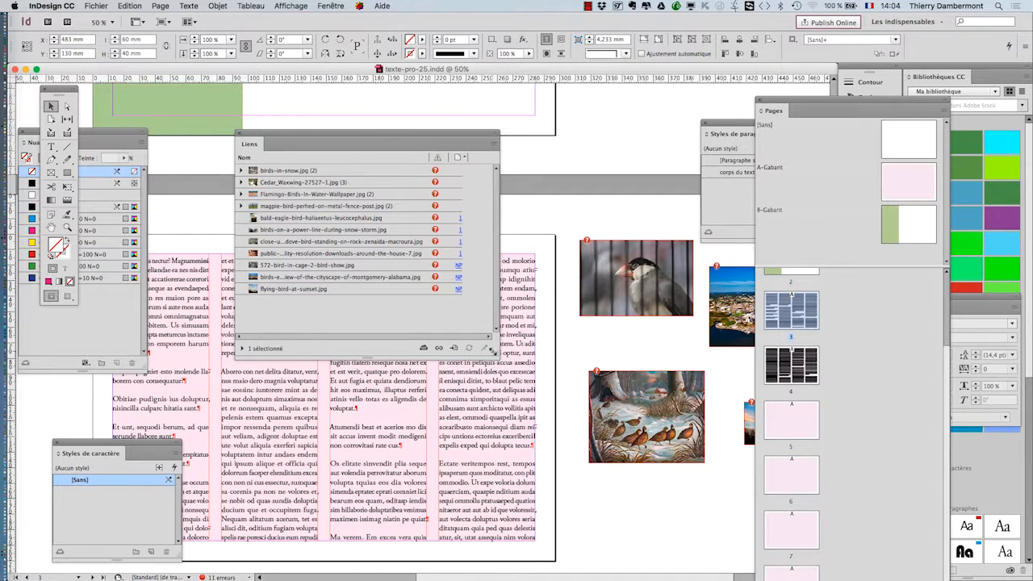
drag(493, 352, 631, 349)
drag(430, 159, 493, 159)
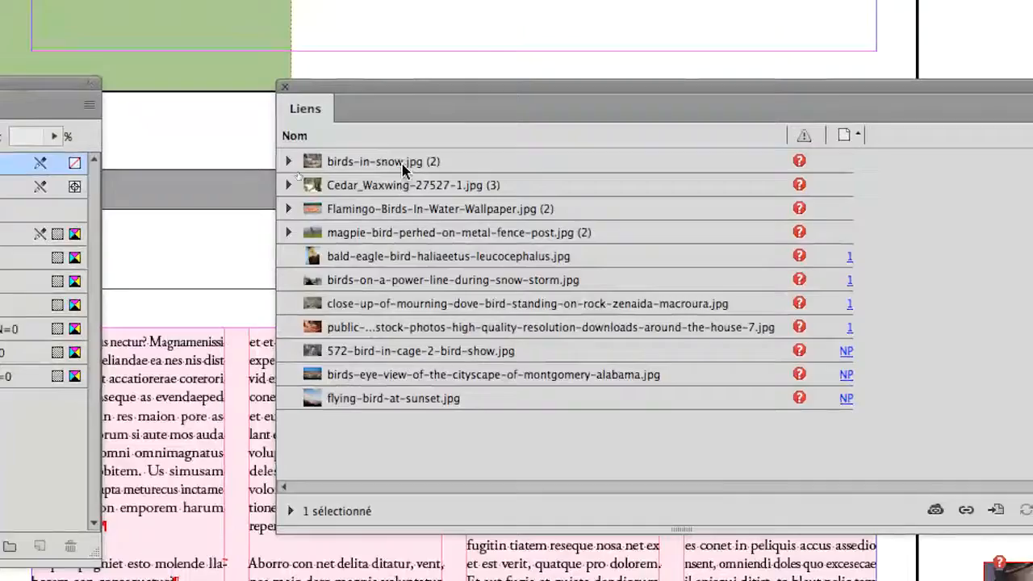
- Relink all the missing images, from birds-in-snow.jpg to flying-bird-at-sunset.jpg, to the images folder in one operation
click(423, 194)
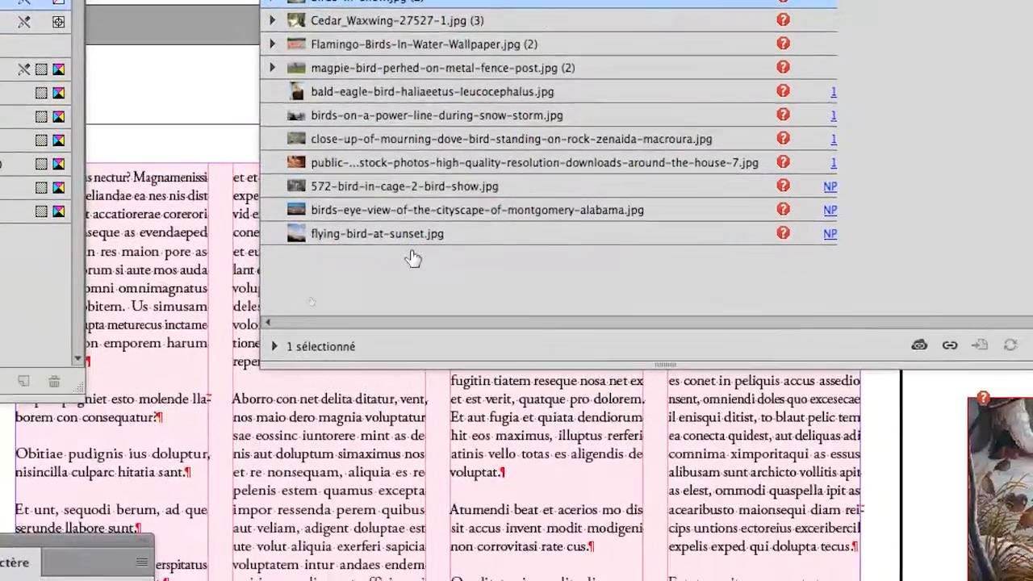
shift+click(412, 243)
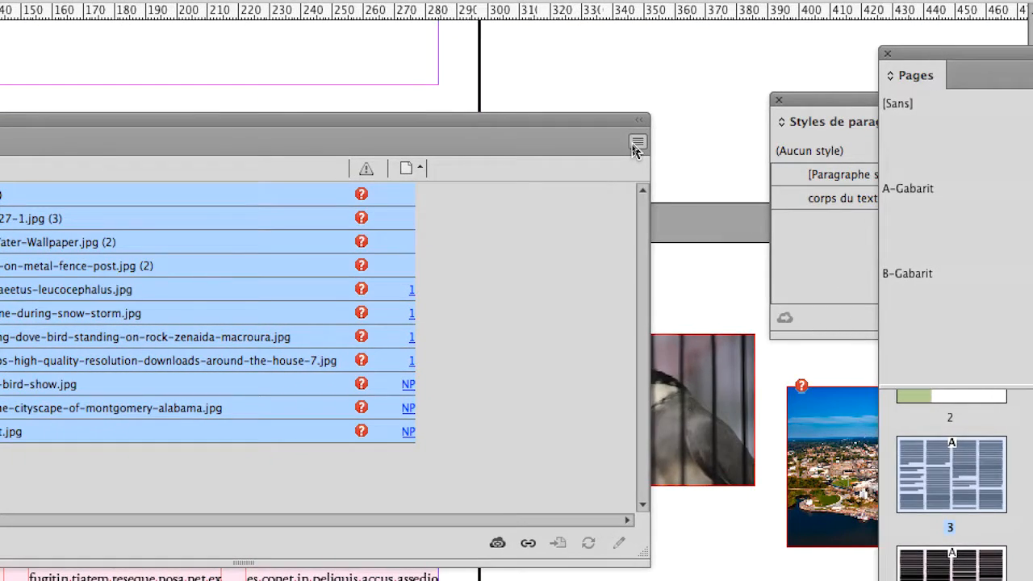
click(871, 109)
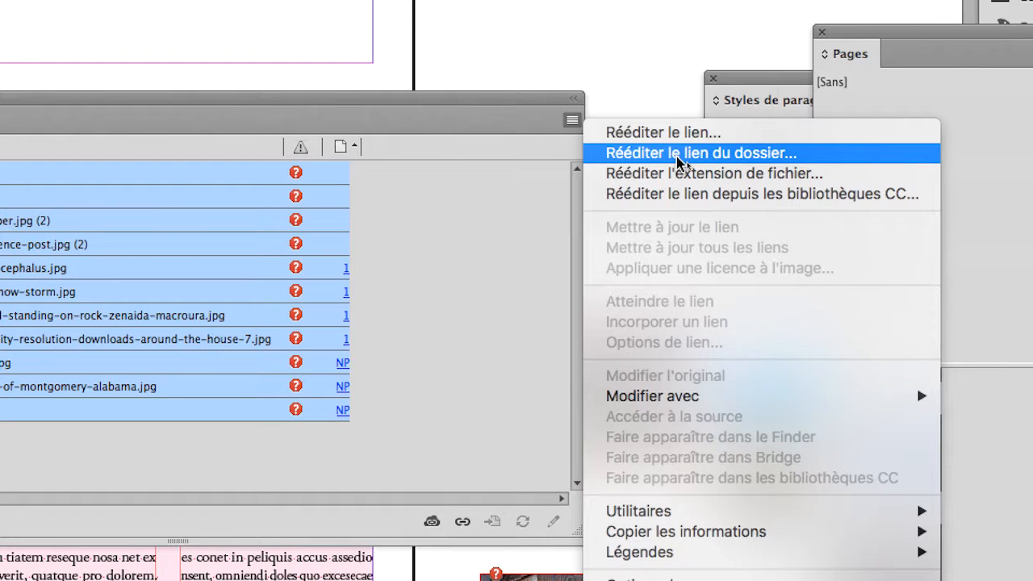
click(678, 154)
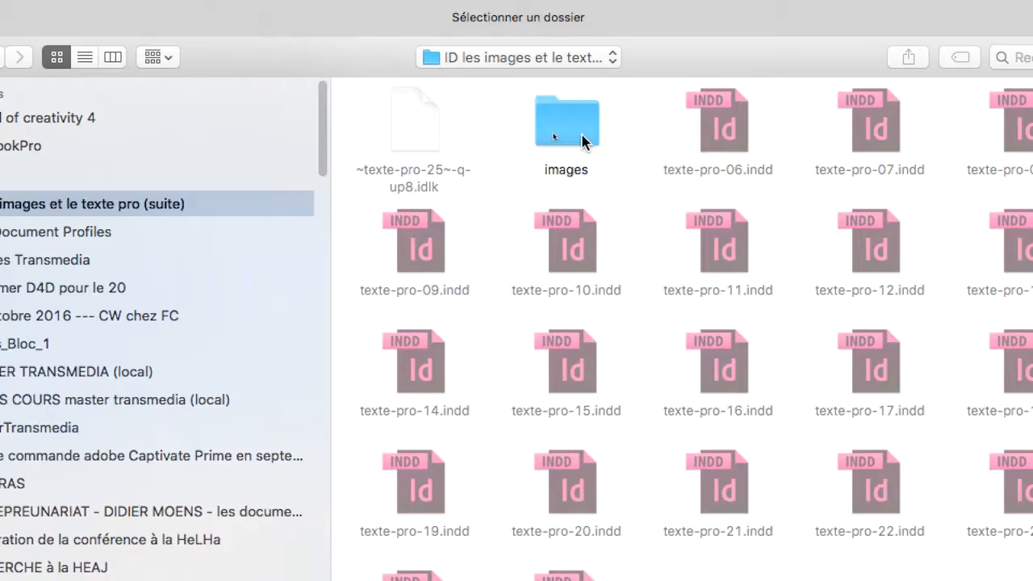
double_click(532, 90)
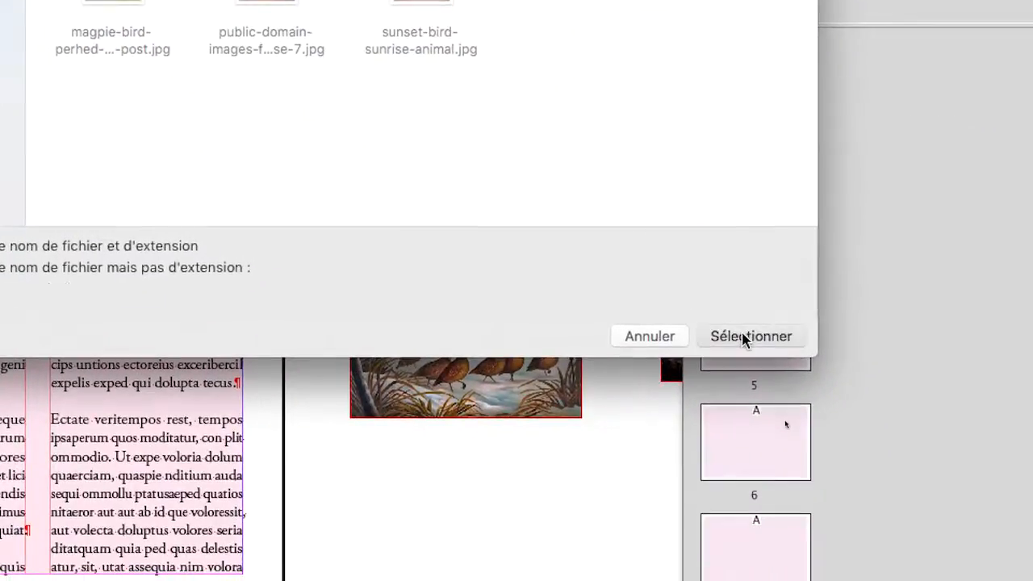
click(750, 371)
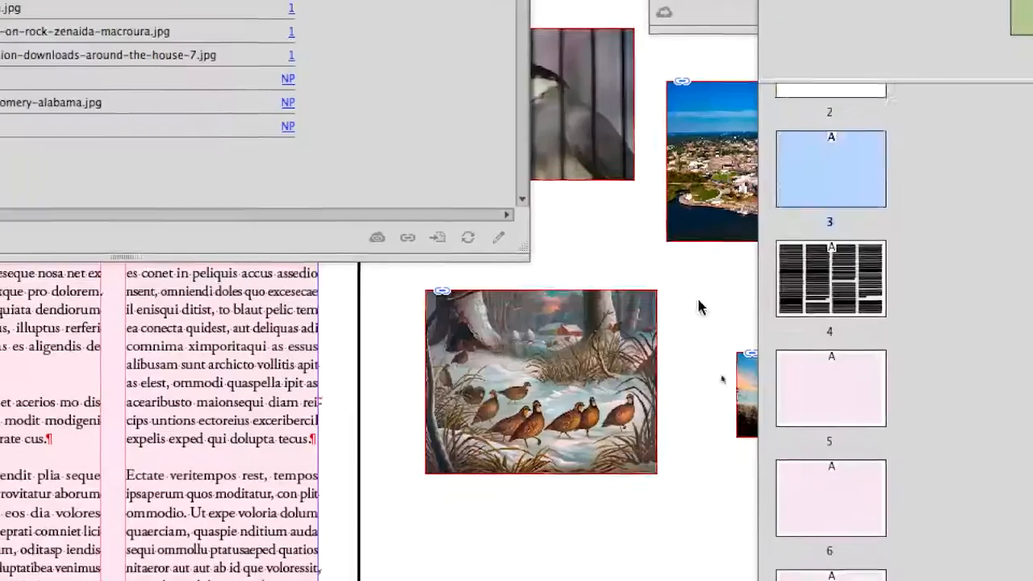